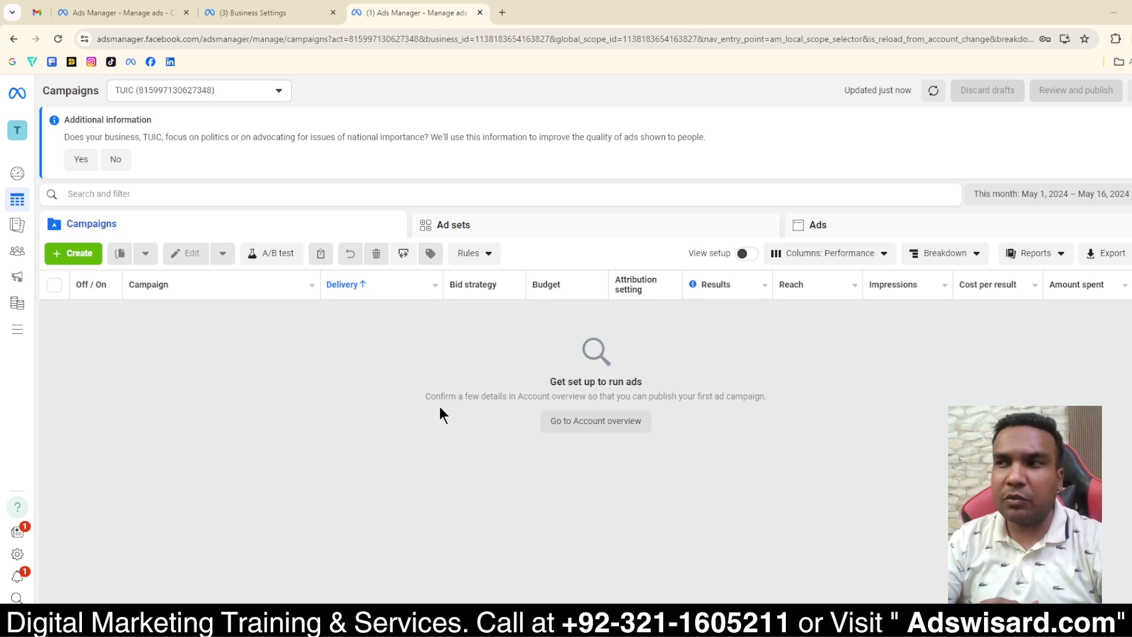
Step: Answer No to the political-advertising question and create an auction campaign with the Engagement objective
{"action": "left_click", "coordinate": [116, 159]}
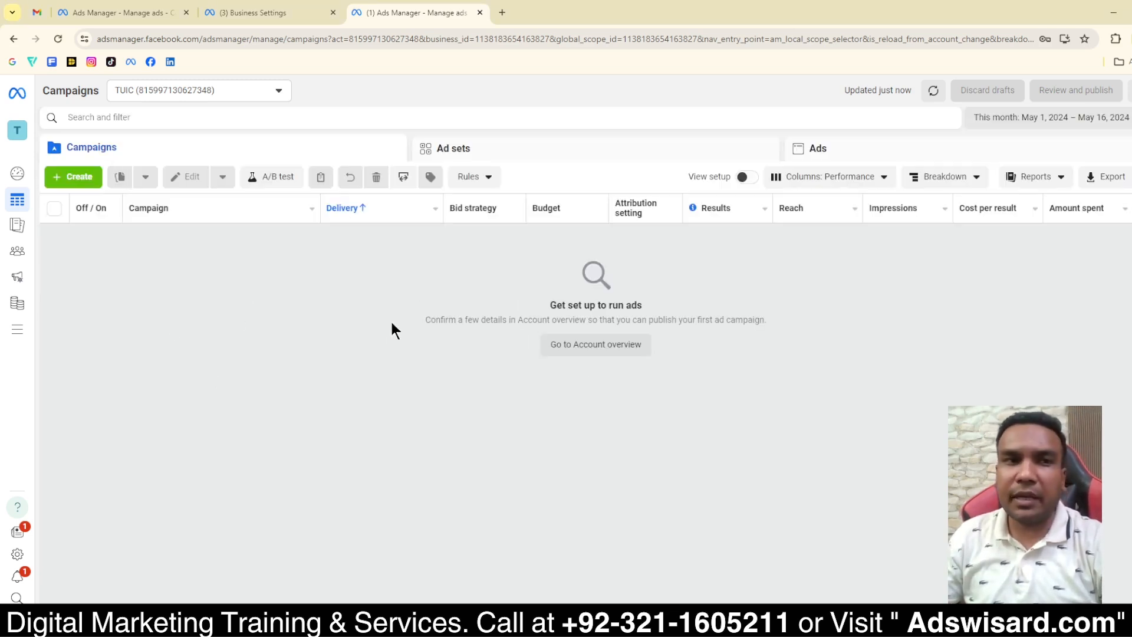
{"action": "left_click", "coordinate": [73, 177]}
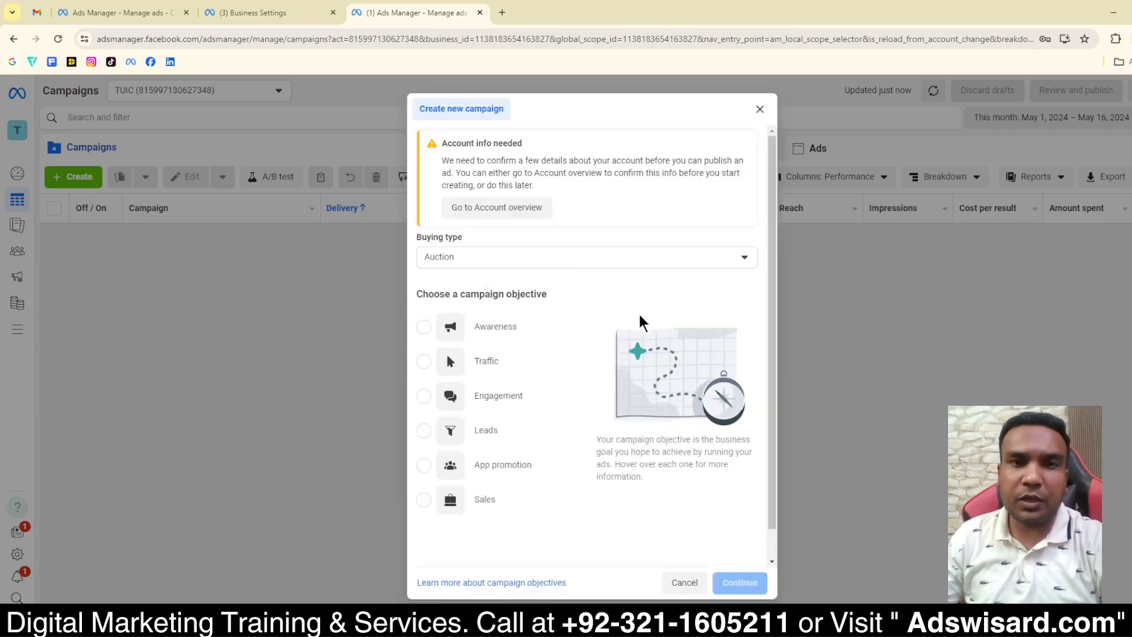
{"action": "left_click", "coordinate": [530, 396]}
{"action": "scroll", "coordinate": [648, 466], "scroll_direction": "down", "scroll_amount": 1}
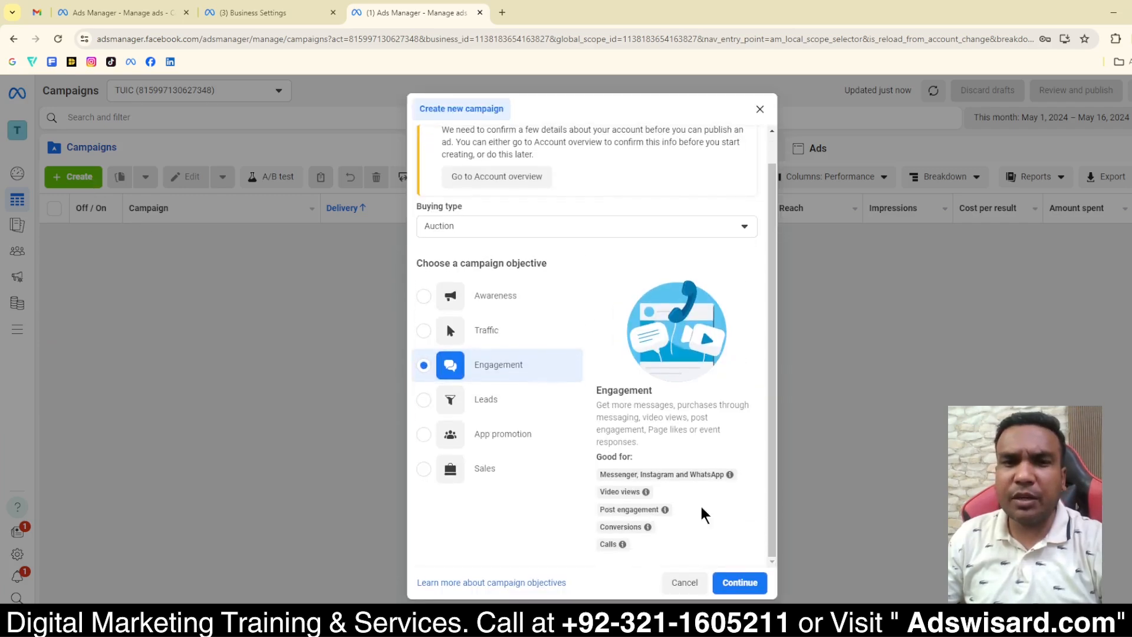
{"action": "left_click", "coordinate": [742, 583]}
{"action": "left_click", "coordinate": [740, 466]}
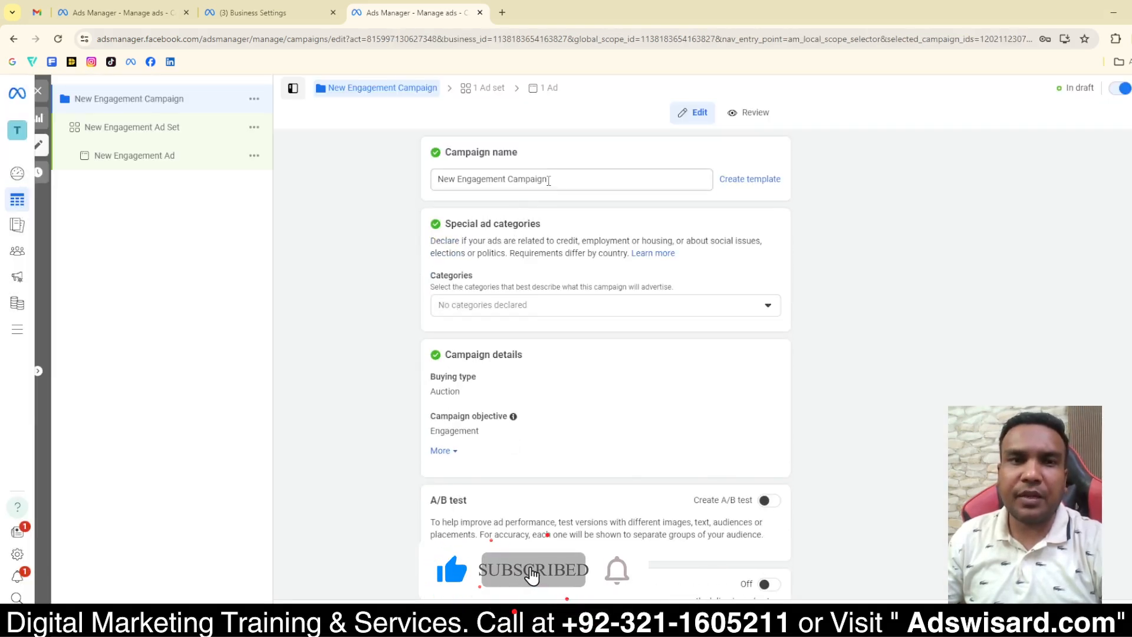
Step: Rename the new engagement campaign as Page Likes
{"action": "triple_click", "coordinate": [548, 181]}
{"action": "type", "text": "Page Li"}
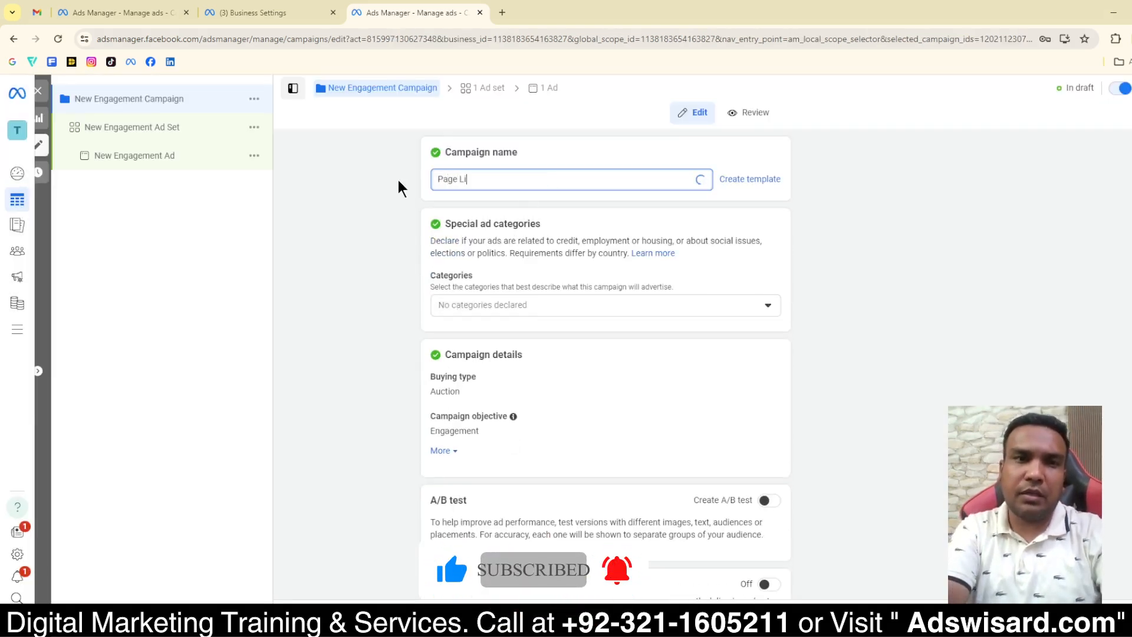
{"action": "type", "text": "kes"}
Step: Turn on Advantage campaign budget and set the campaign's daily budget to $1
{"action": "scroll", "coordinate": [758, 584], "scroll_direction": "down", "scroll_amount": 1}
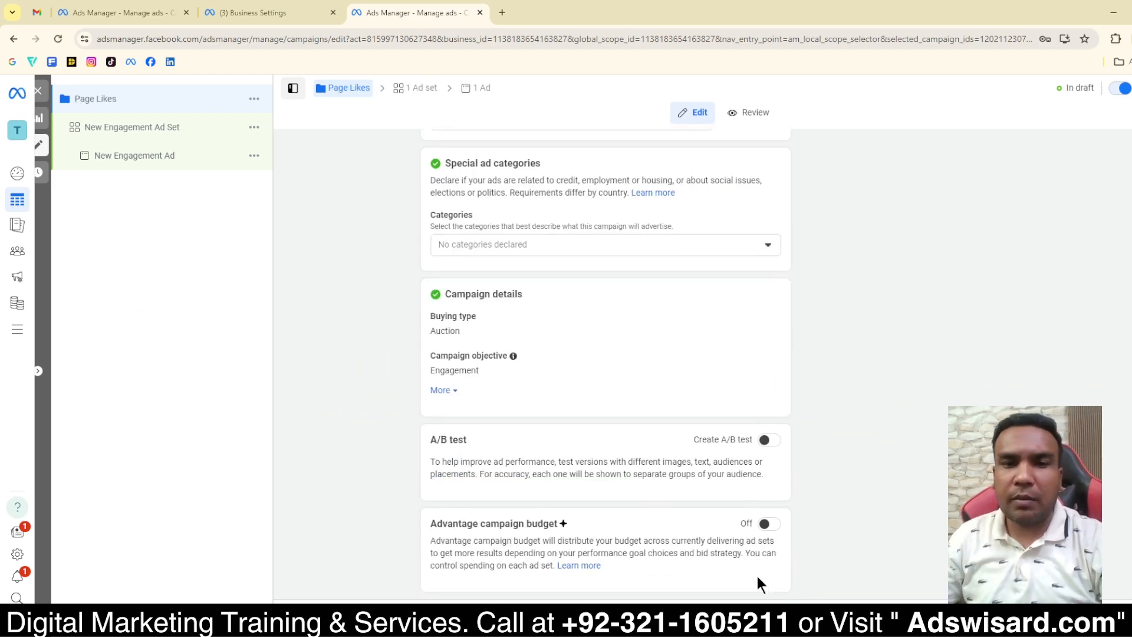
{"action": "left_click", "coordinate": [769, 524]}
{"action": "scroll", "coordinate": [801, 494], "scroll_direction": "down", "scroll_amount": 5}
{"action": "left_click", "coordinate": [652, 276]}
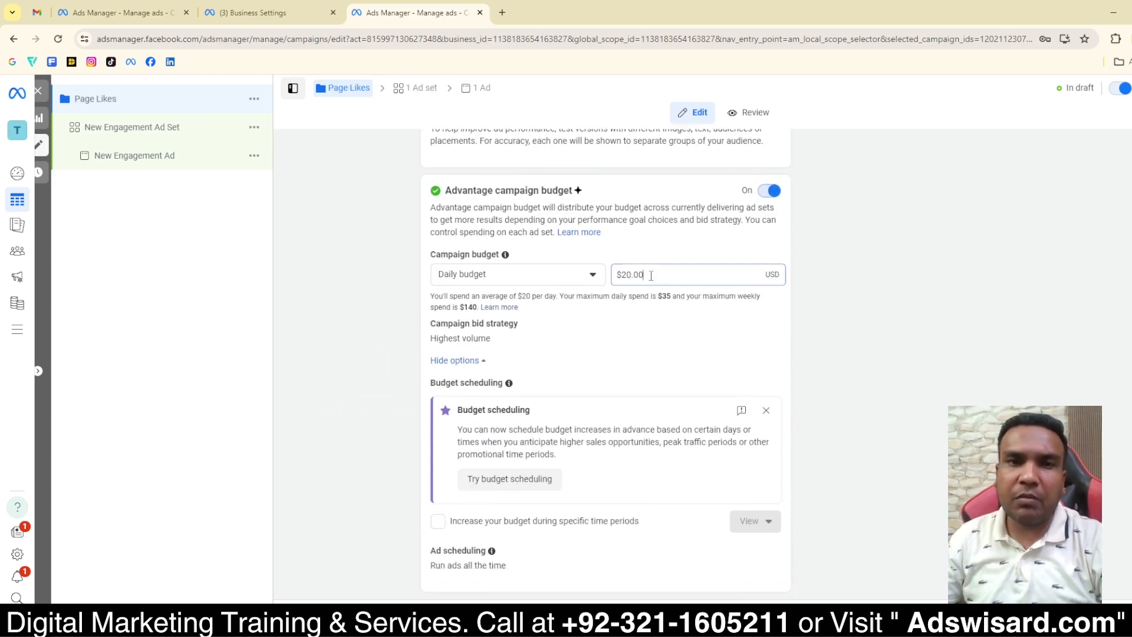
{"action": "triple_click", "coordinate": [651, 275]}
{"action": "type", "text": "1"}
{"action": "left_click", "coordinate": [920, 394]}
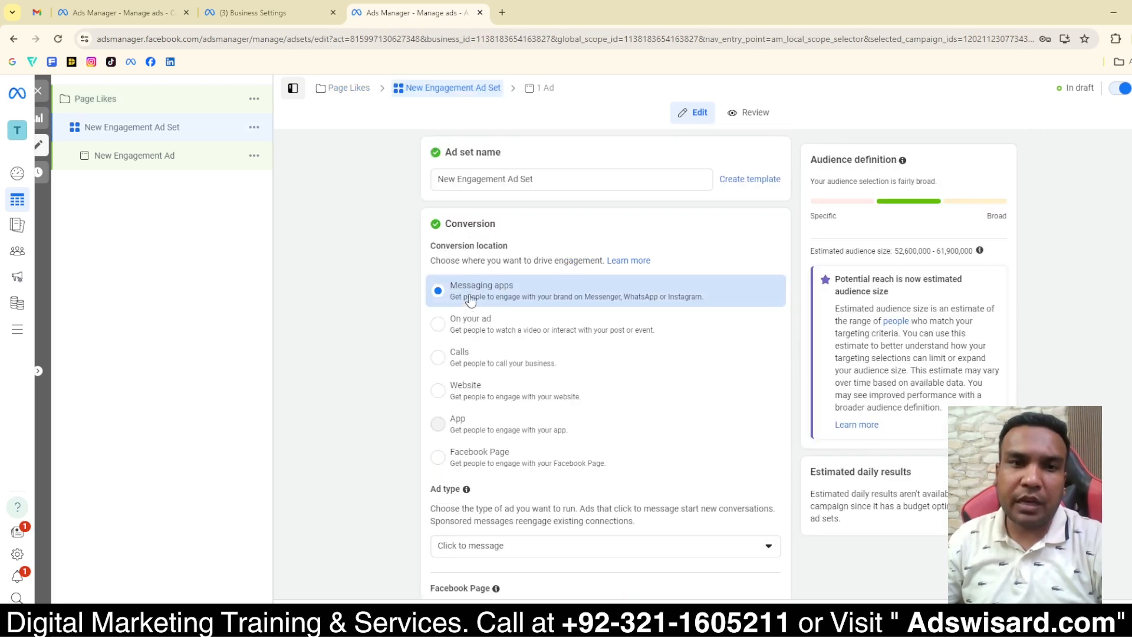
Step: Set the ad set's conversion location to Facebook Page and continue to the ad's settings
{"action": "scroll", "coordinate": [501, 395], "scroll_direction": "down", "scroll_amount": 2}
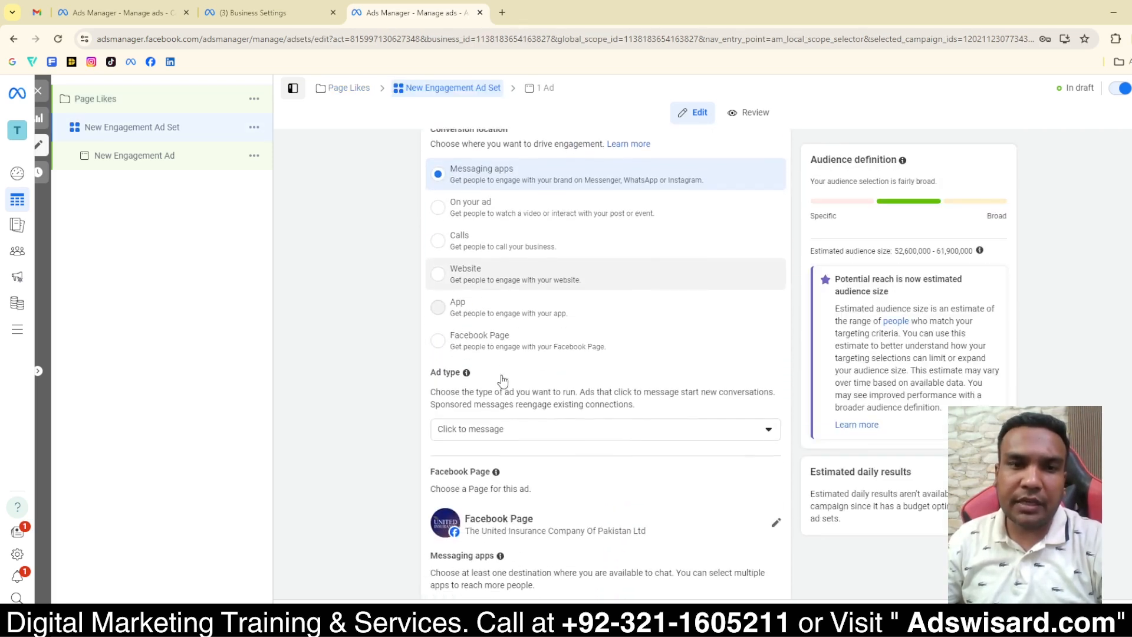
{"action": "left_click", "coordinate": [506, 330]}
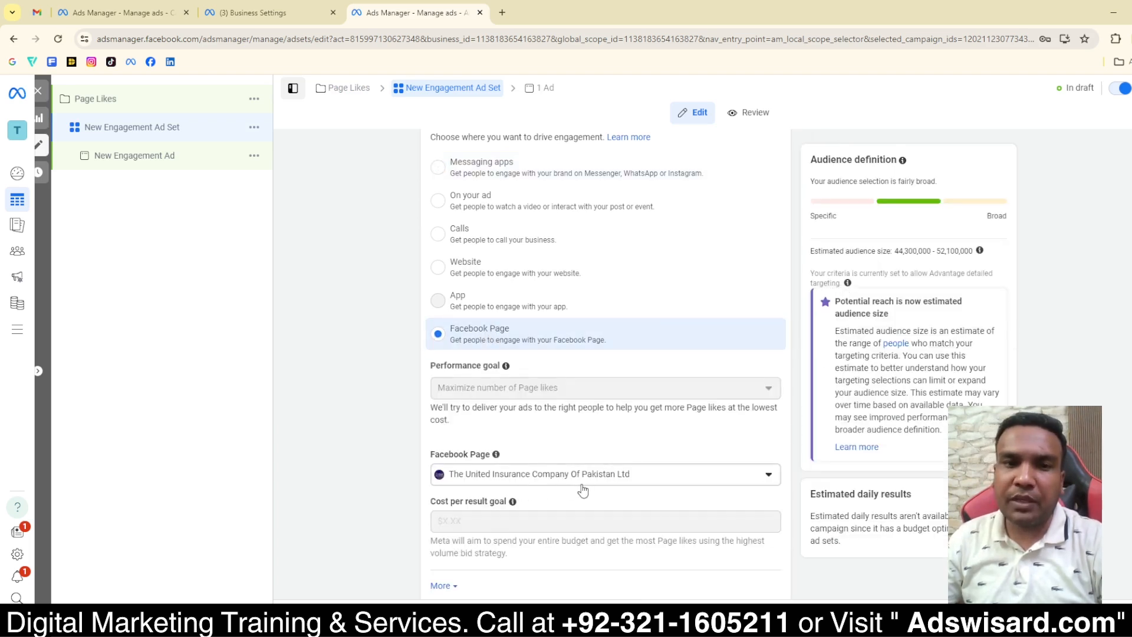
{"action": "scroll", "coordinate": [582, 488], "scroll_direction": "down", "scroll_amount": 6}
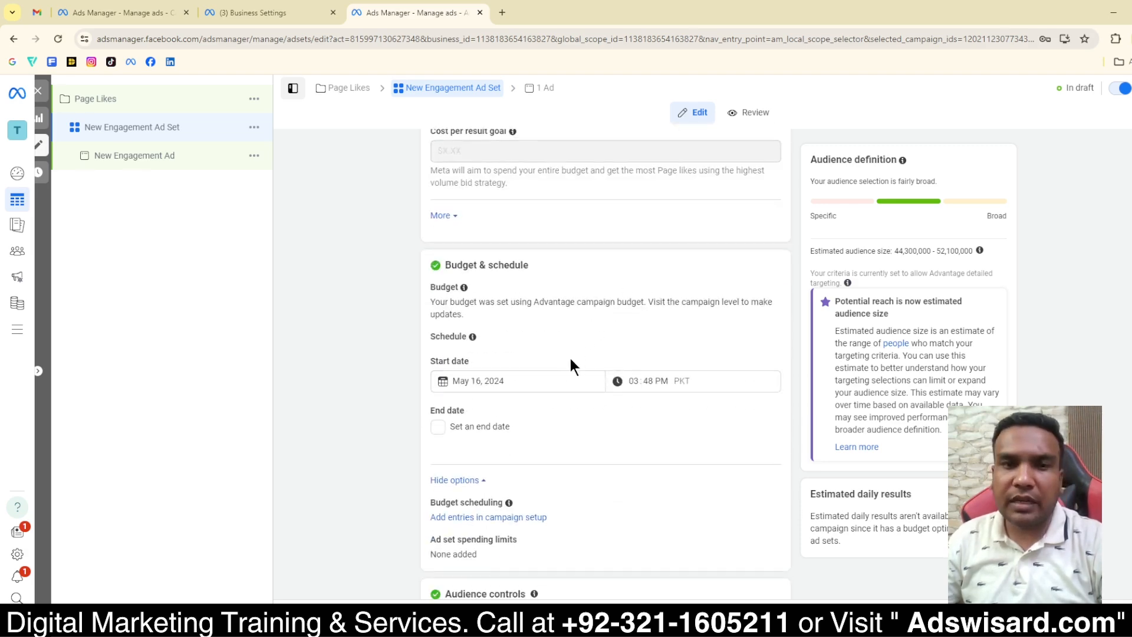
{"action": "scroll", "coordinate": [566, 363], "scroll_direction": "down", "scroll_amount": 7}
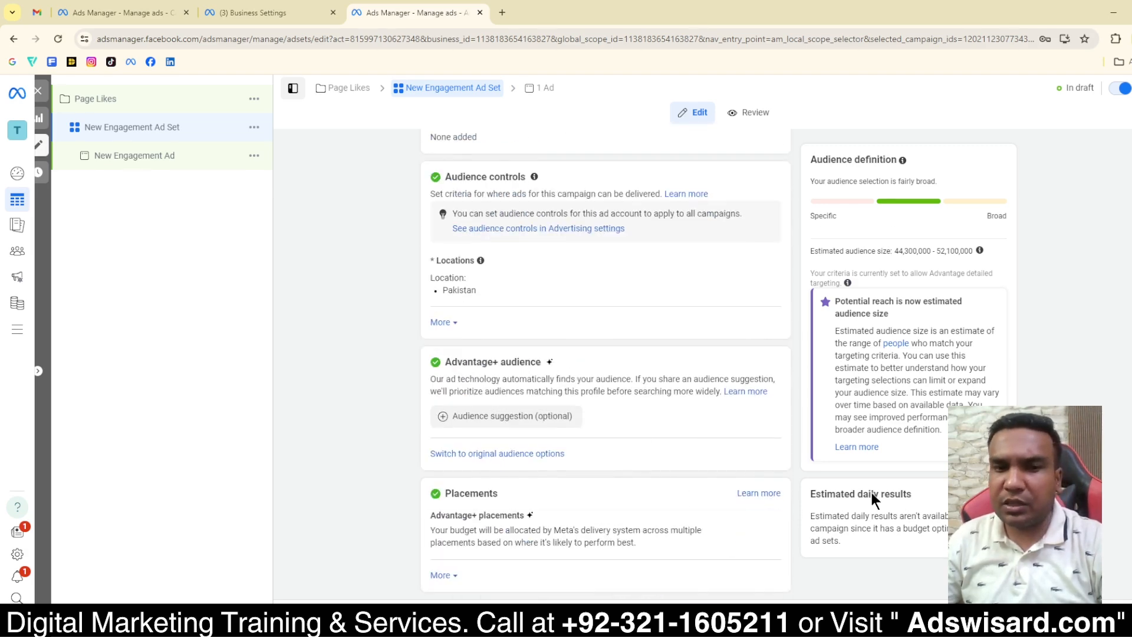
{"action": "left_click", "coordinate": [997, 617]}
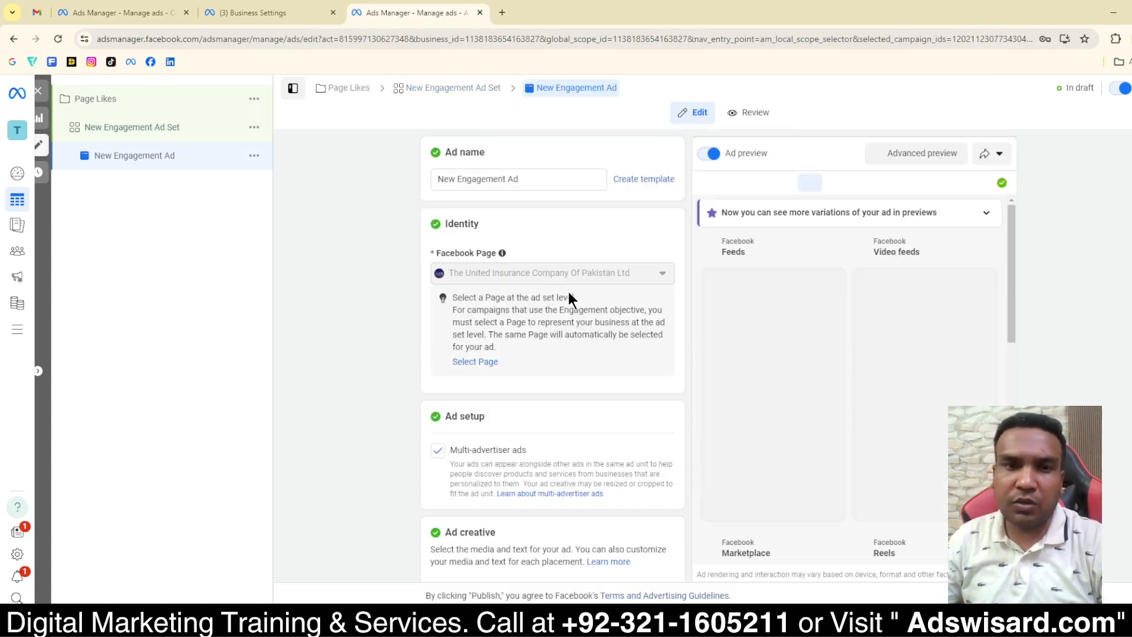
Step: Start adding an image to the ad creative and show all images from the company's Facebook Page
{"action": "scroll", "coordinate": [531, 330], "scroll_direction": "down", "scroll_amount": 4}
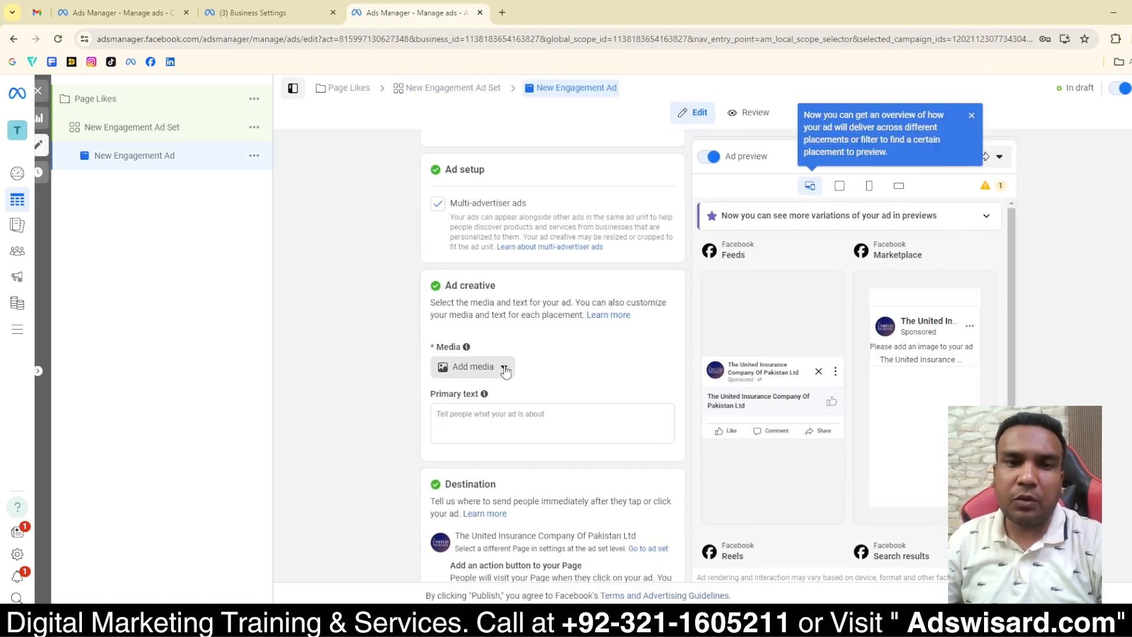
{"action": "left_click", "coordinate": [505, 369]}
{"action": "left_click", "coordinate": [491, 395]}
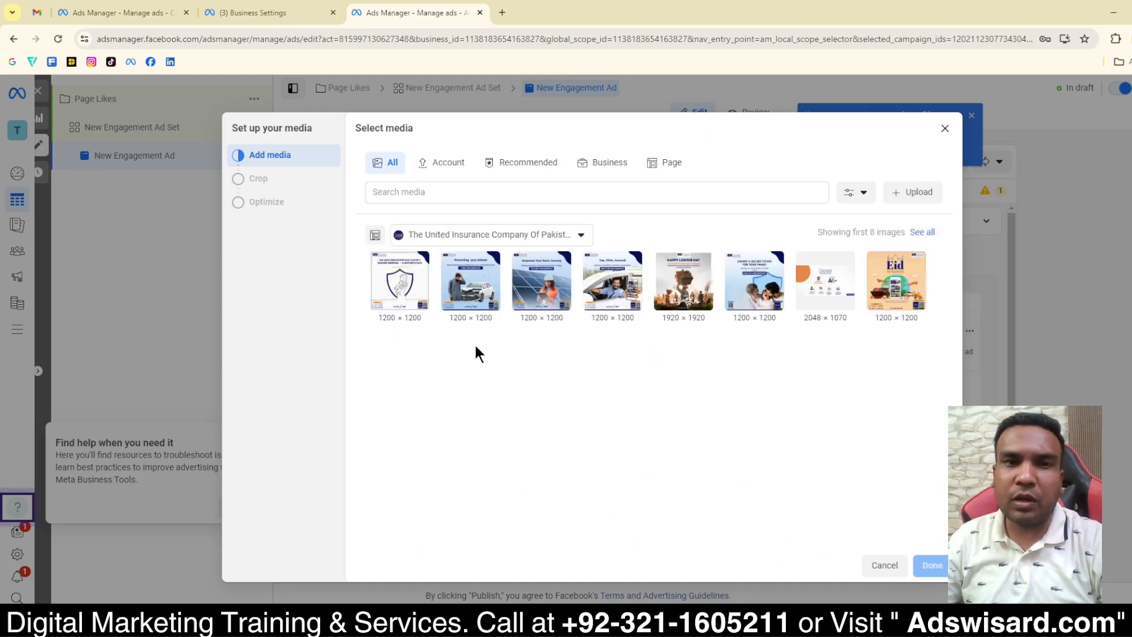
{"action": "left_click", "coordinate": [922, 231]}
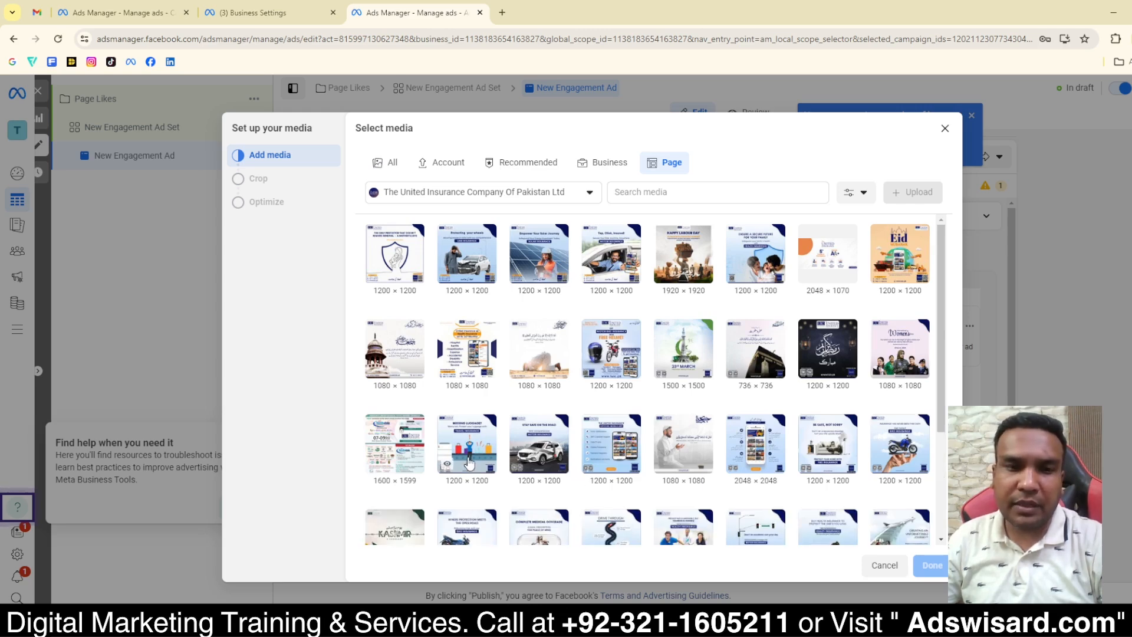
Step: Choose the 1080 × 1080 Page image of a hand holding a phone as the ad's media
{"action": "scroll", "coordinate": [470, 463], "scroll_direction": "down", "scroll_amount": 1}
{"action": "scroll", "coordinate": [469, 463], "scroll_direction": "down", "scroll_amount": 2}
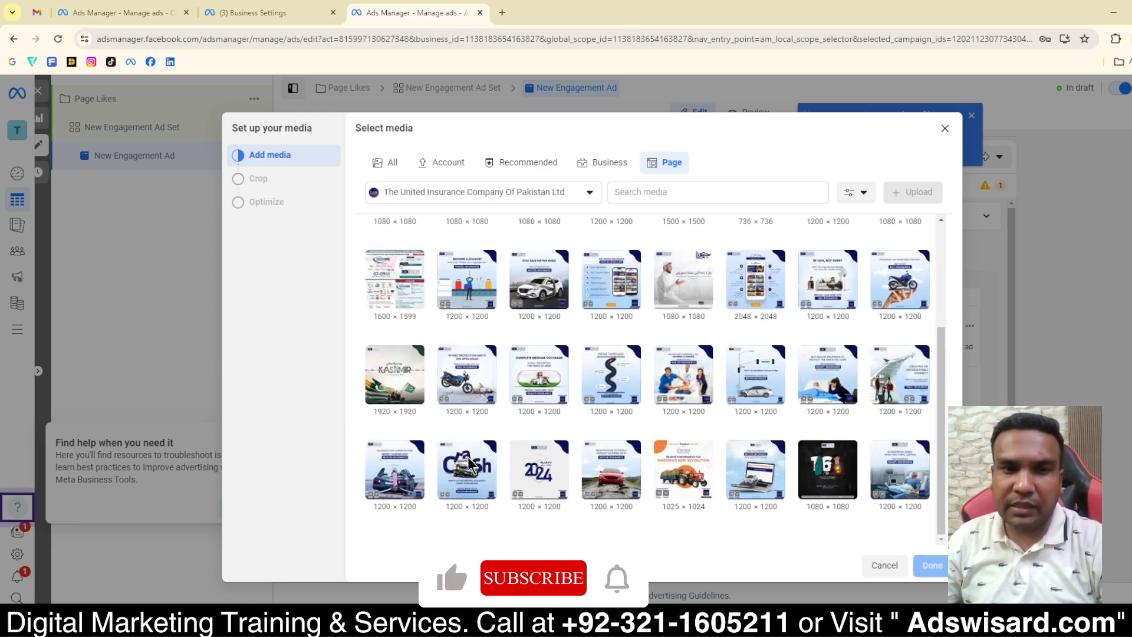
{"action": "scroll", "coordinate": [469, 463], "scroll_direction": "down", "scroll_amount": 1}
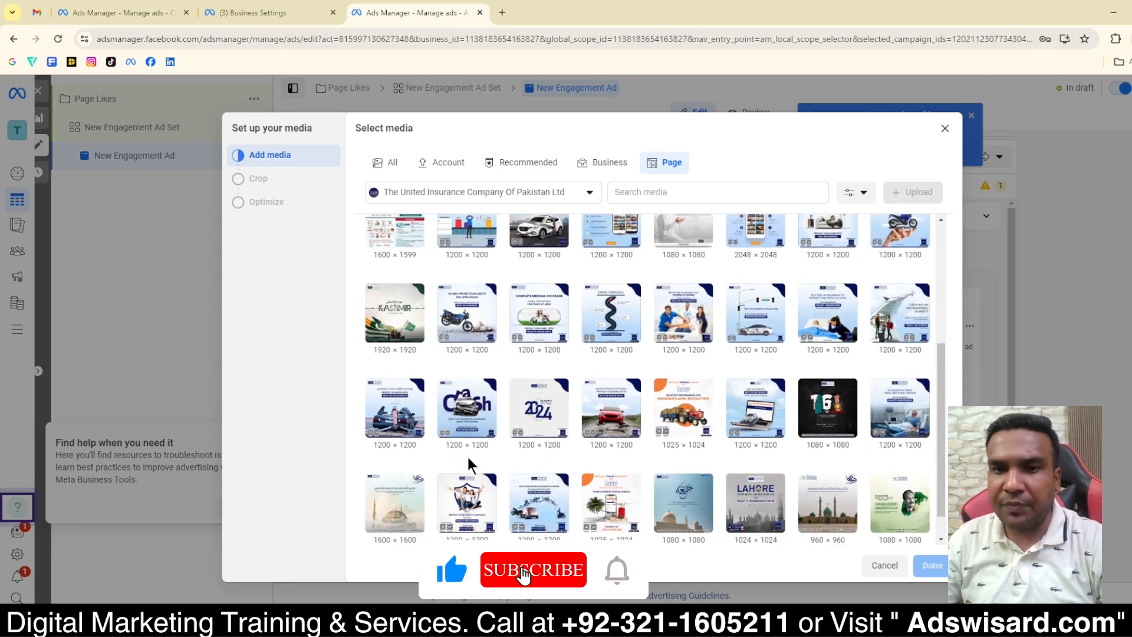
{"action": "scroll", "coordinate": [469, 460], "scroll_direction": "down", "scroll_amount": 1}
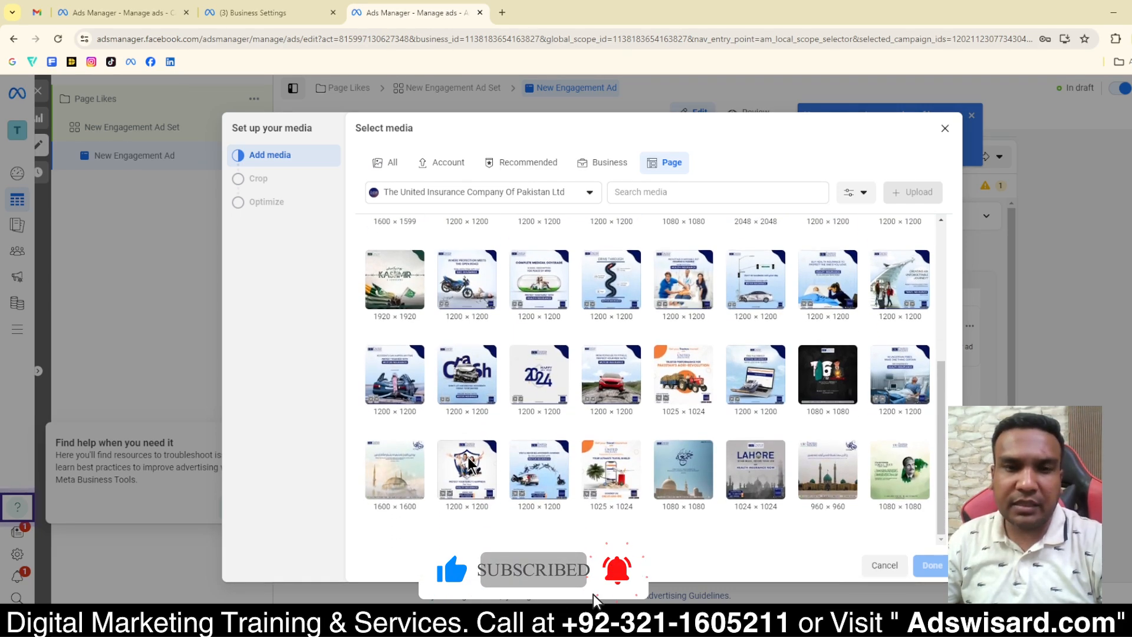
{"action": "scroll", "coordinate": [468, 462], "scroll_direction": "down", "scroll_amount": 2}
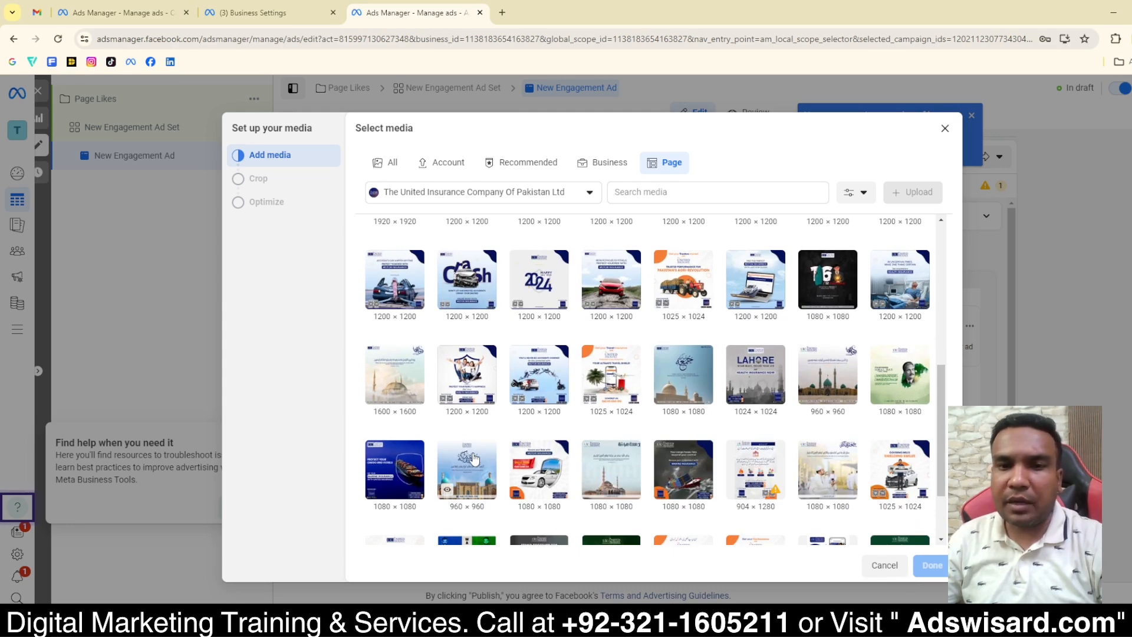
{"action": "scroll", "coordinate": [533, 348], "scroll_direction": "down", "scroll_amount": 4}
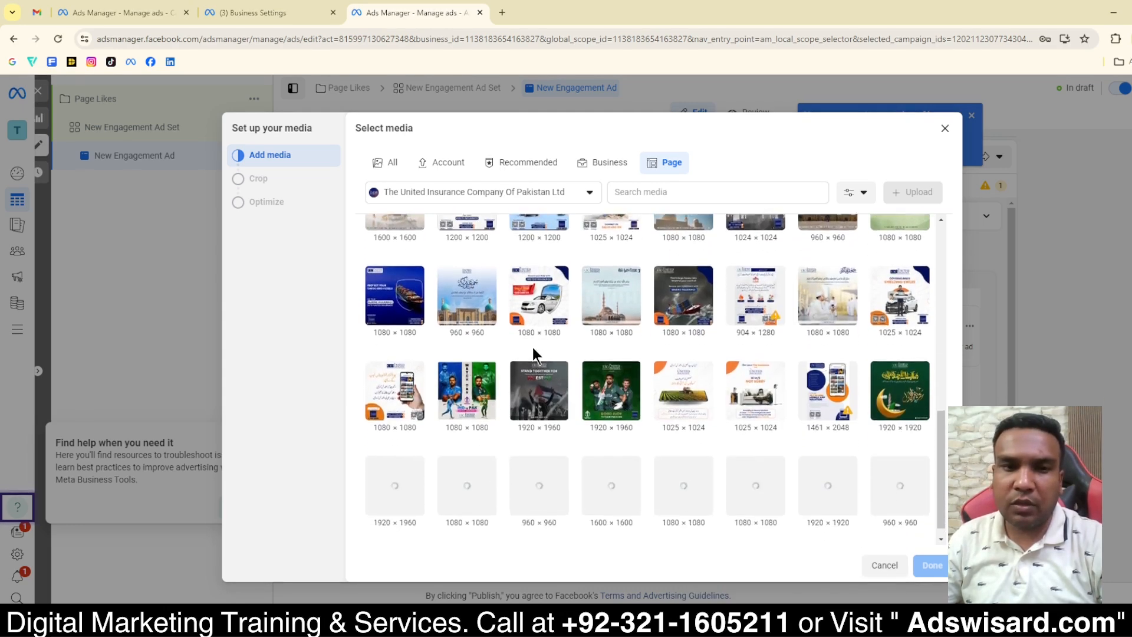
{"action": "left_click", "coordinate": [688, 391]}
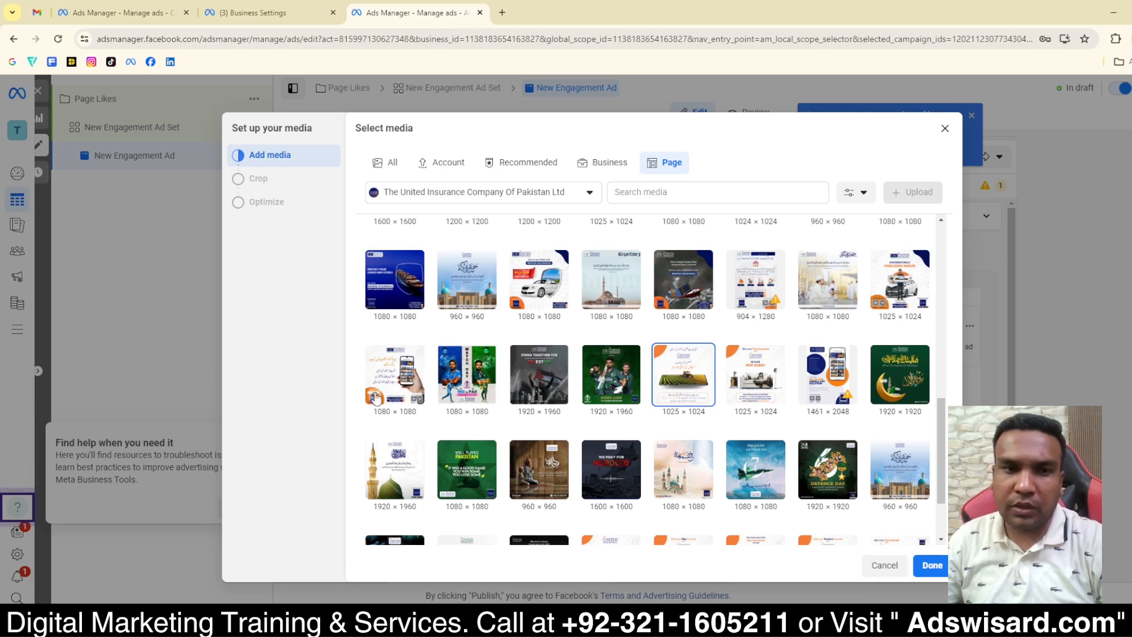
{"action": "left_click", "coordinate": [394, 378]}
{"action": "left_click", "coordinate": [932, 566]}
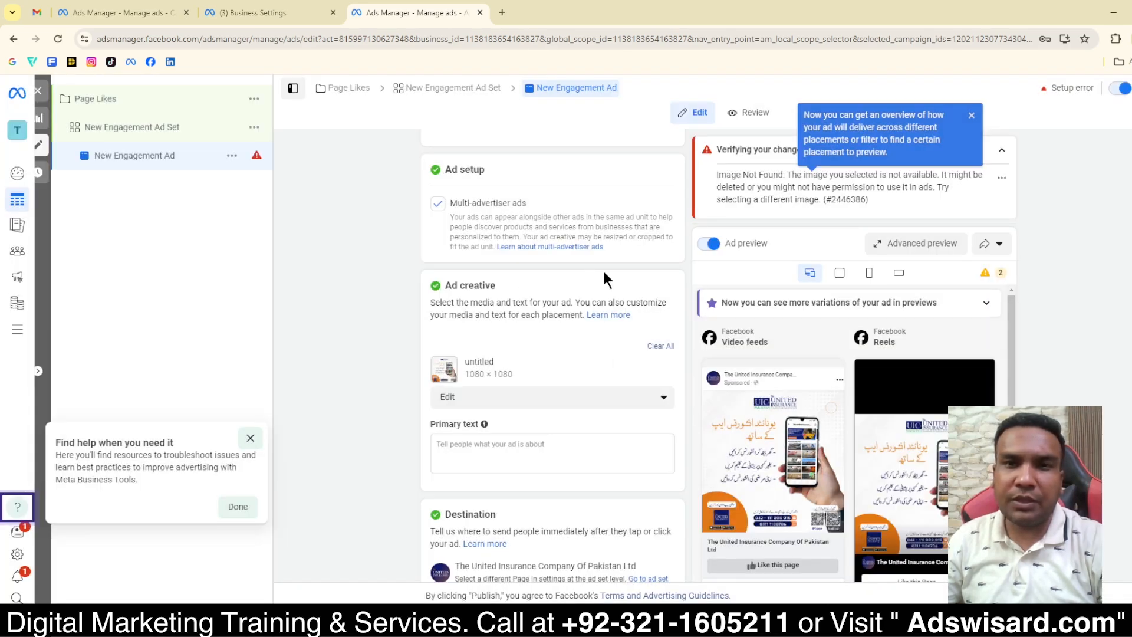
Step: Publish the Page Likes campaign, return to the campaigns list and dismiss the help tips
{"action": "left_click", "coordinate": [972, 116]}
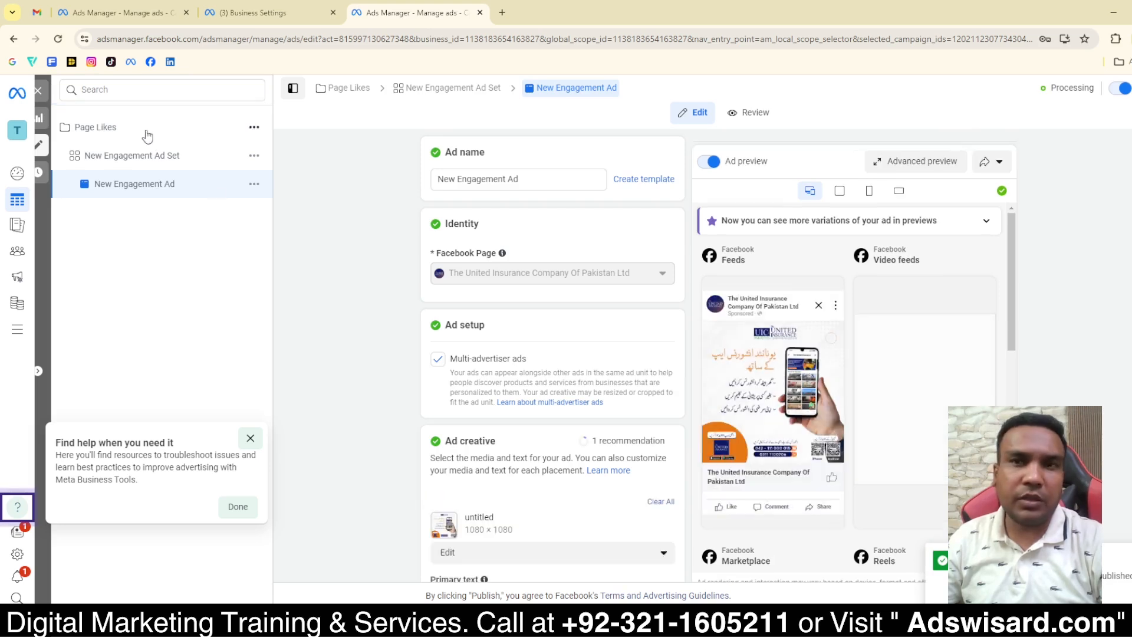
{"action": "left_click", "coordinate": [39, 91]}
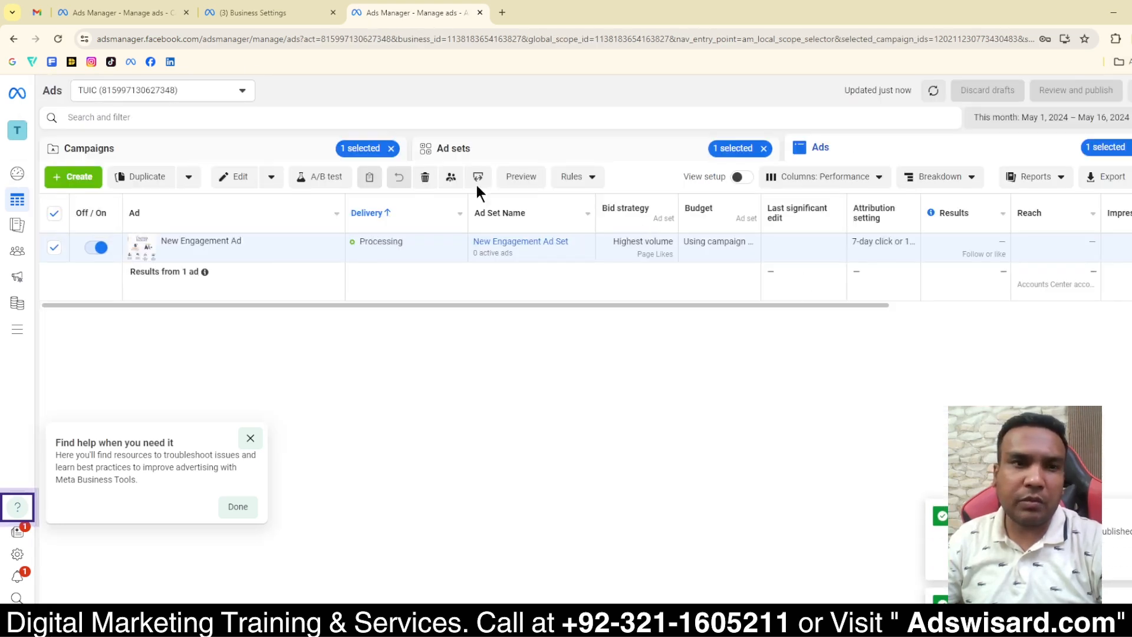
{"action": "left_click", "coordinate": [283, 155]}
{"action": "left_click", "coordinate": [251, 438]}
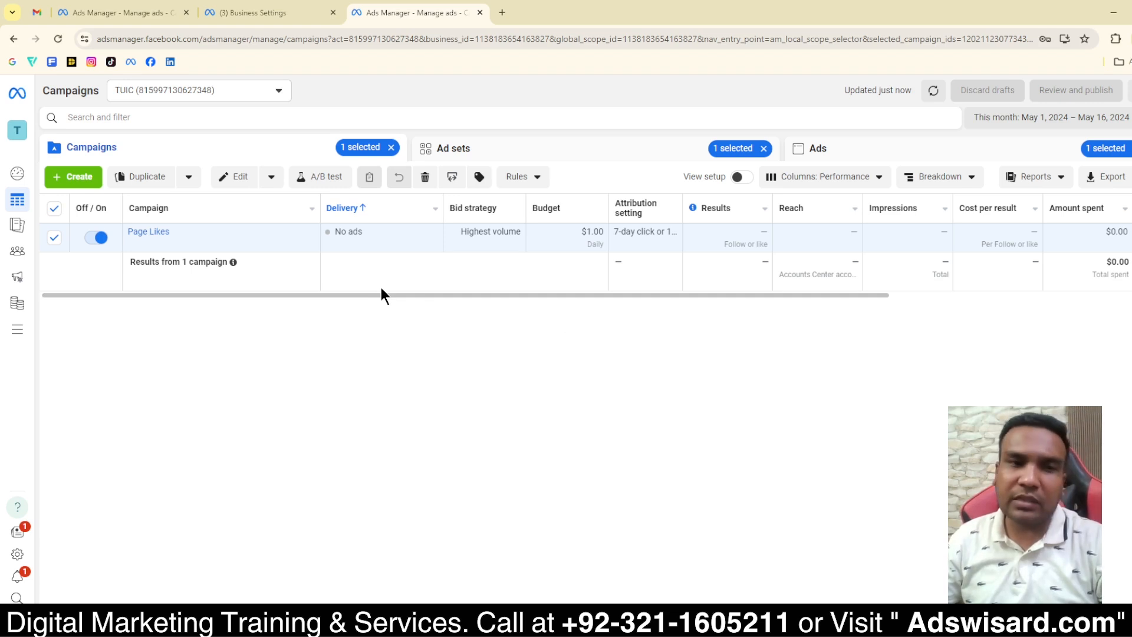
{"action": "left_click", "coordinate": [64, 178]}
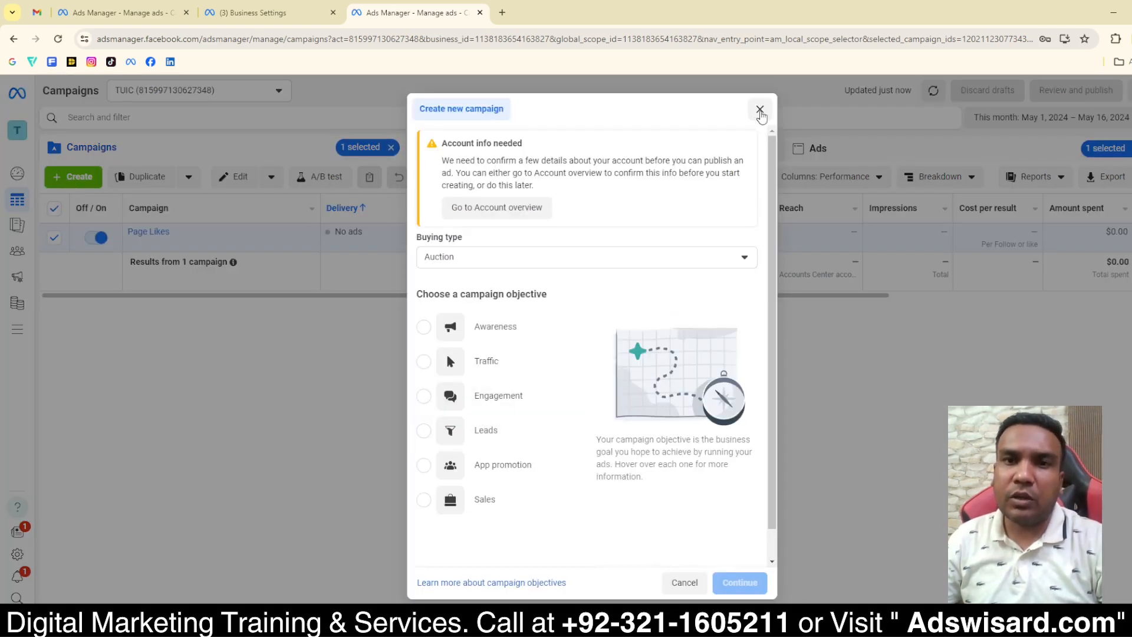
{"action": "left_click", "coordinate": [760, 110]}
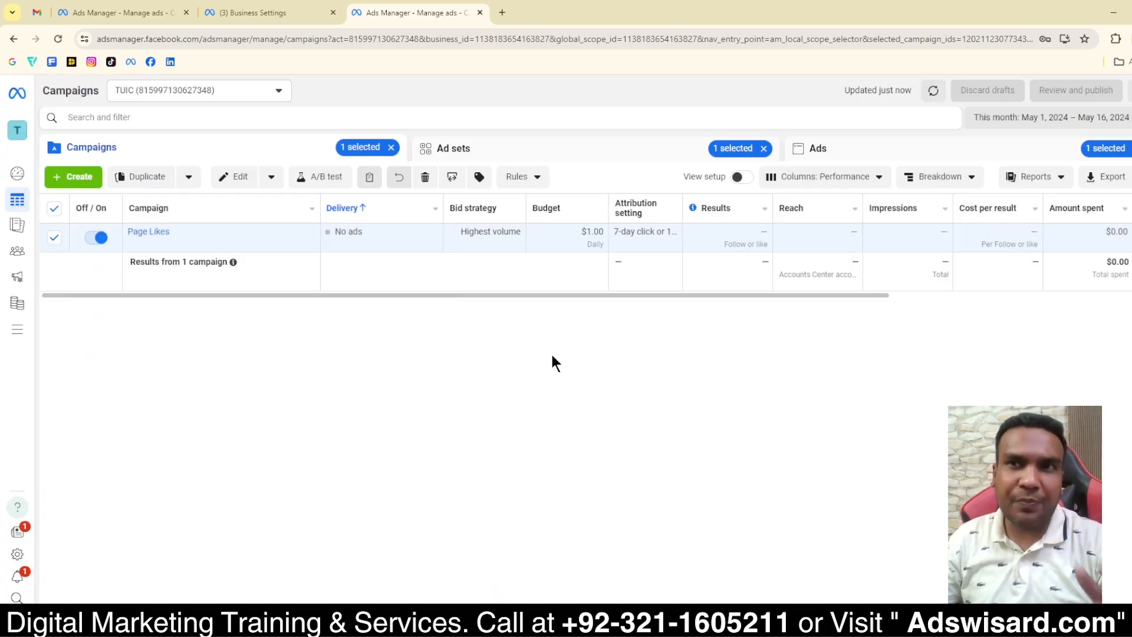